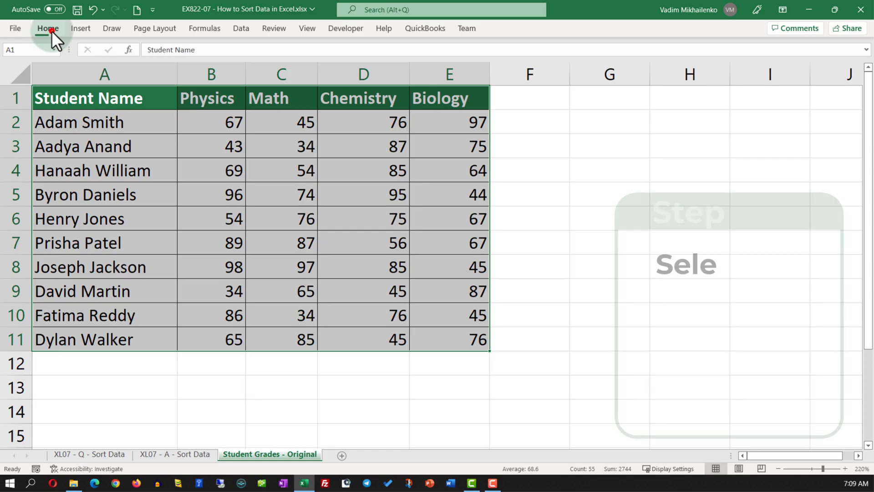
# Expand the Home ribbon above the selected grades table A1:E11.
pyautogui.click(51, 31)
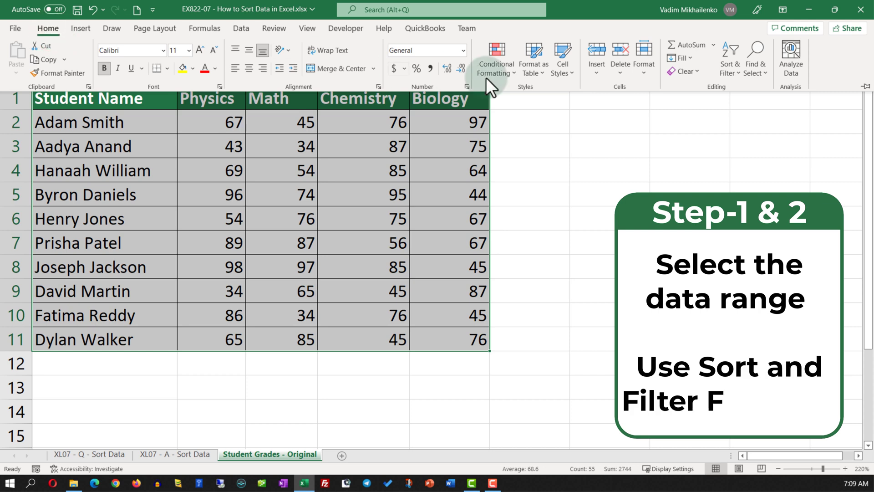
# Sort the grades table A to Z by Student Name, then reselect the whole table with Ctrl+A.
pyautogui.click(722, 64)
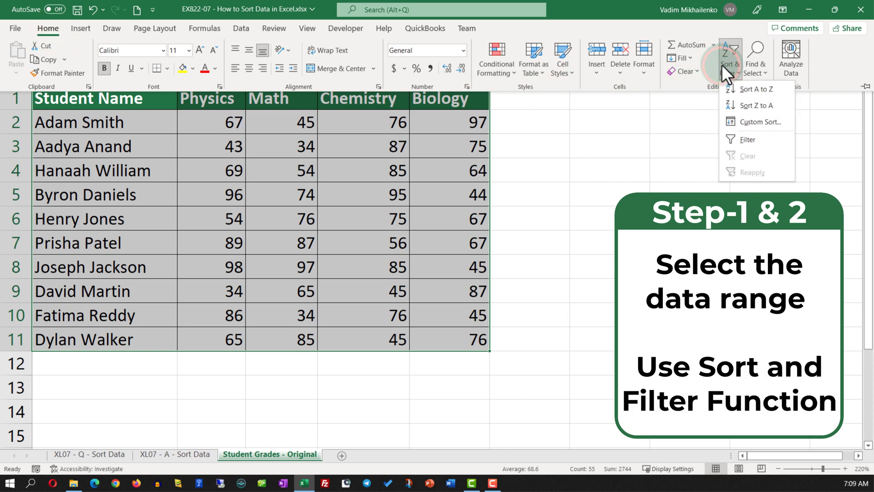
pyautogui.click(759, 91)
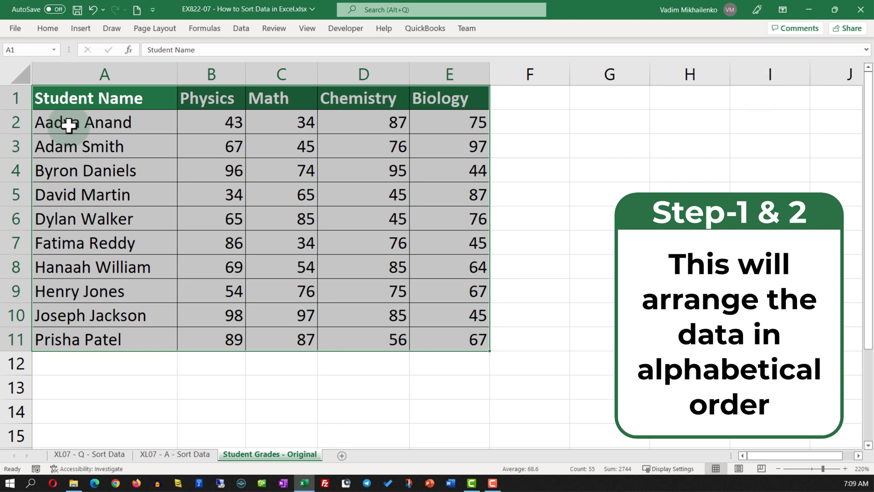
pyautogui.click(83, 99)
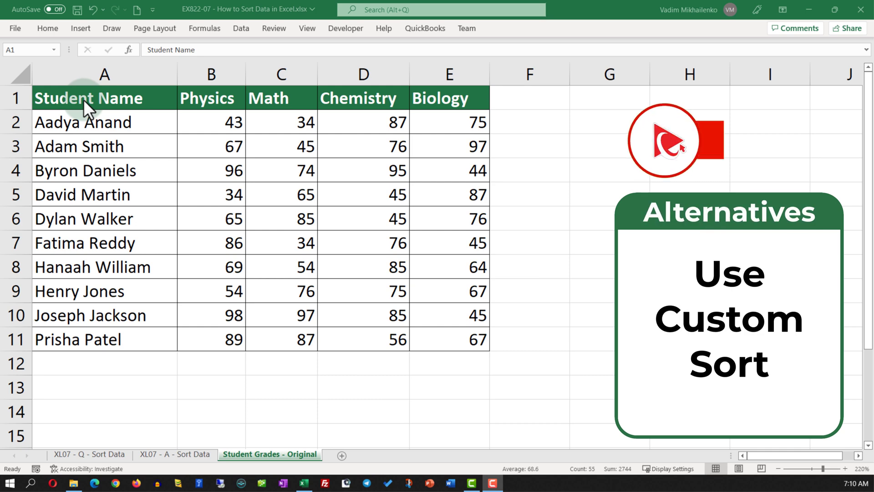
pyautogui.hotkey('ctrl', 'a')
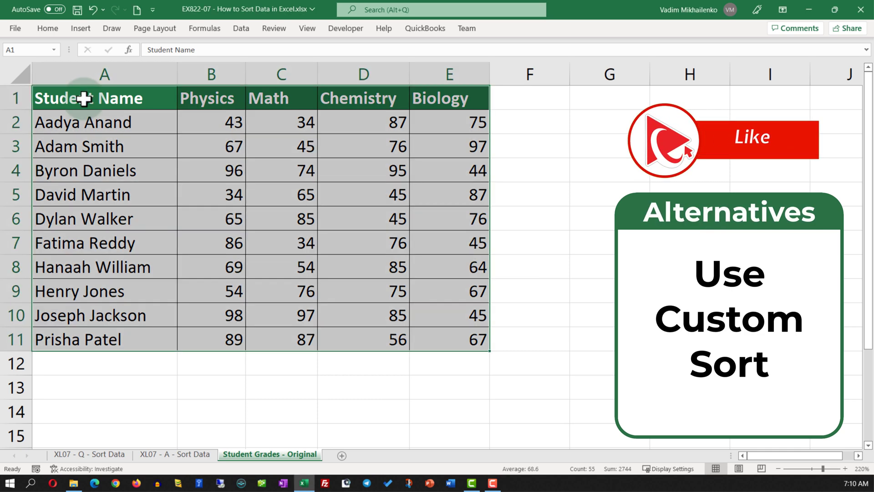
pyautogui.click(51, 29)
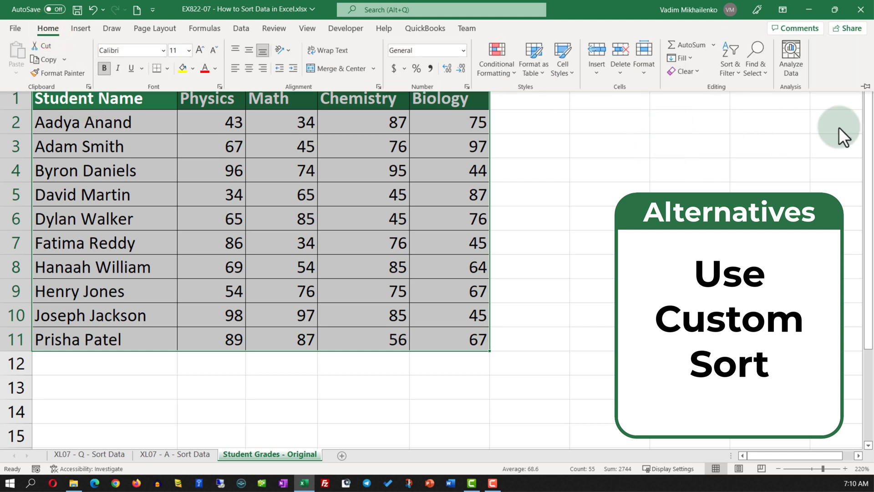
# Pin the ribbon and custom-sort the grades table by Math, smallest to largest.
pyautogui.click(866, 87)
pyautogui.click(738, 73)
pyautogui.click(746, 116)
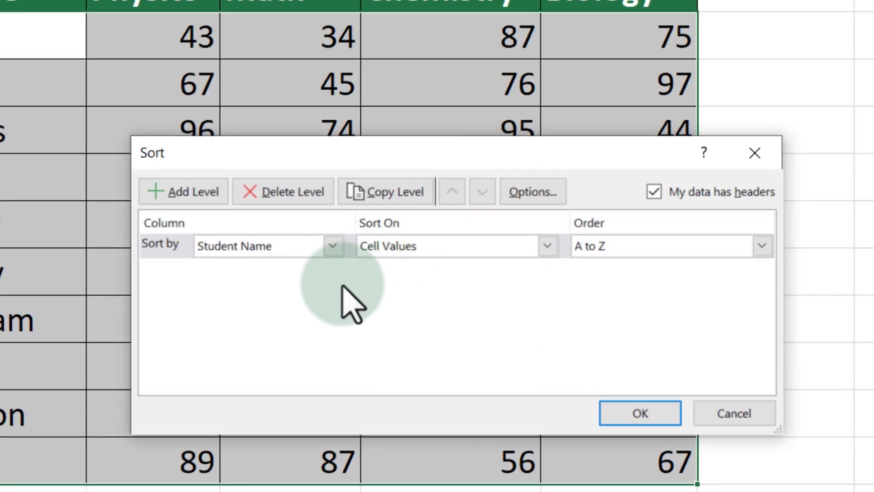
pyautogui.click(333, 246)
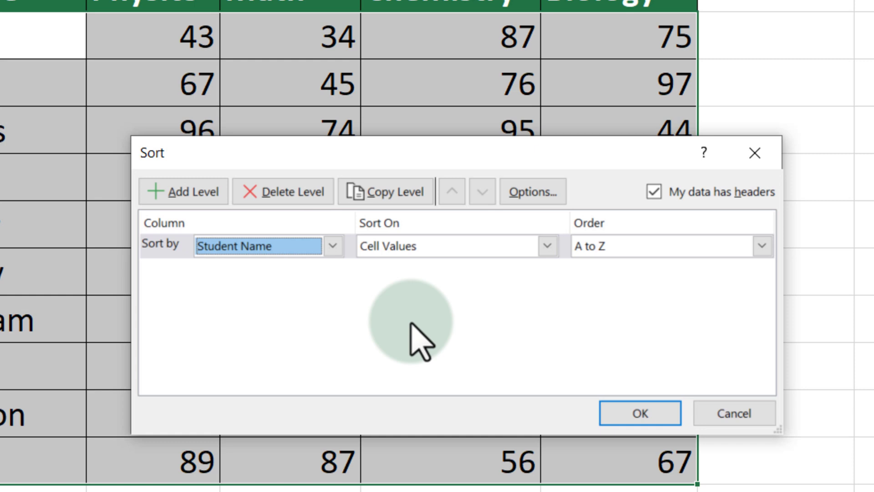
pyautogui.click(333, 246)
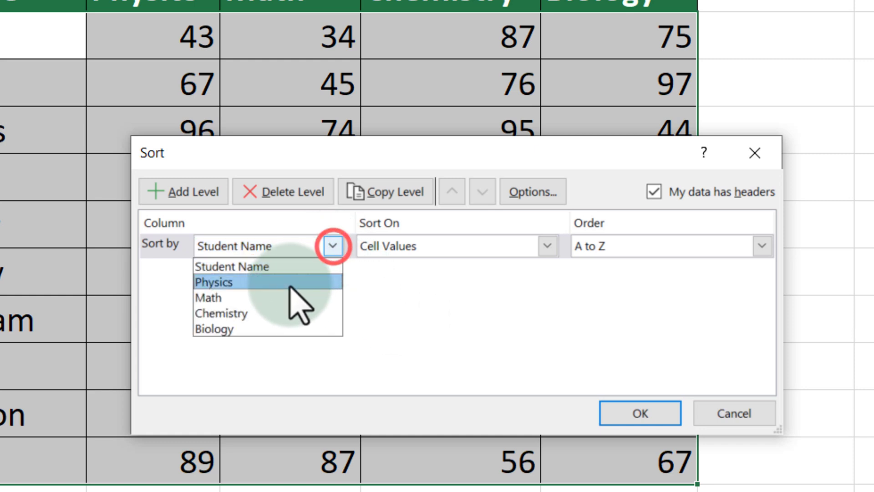
pyautogui.click(289, 298)
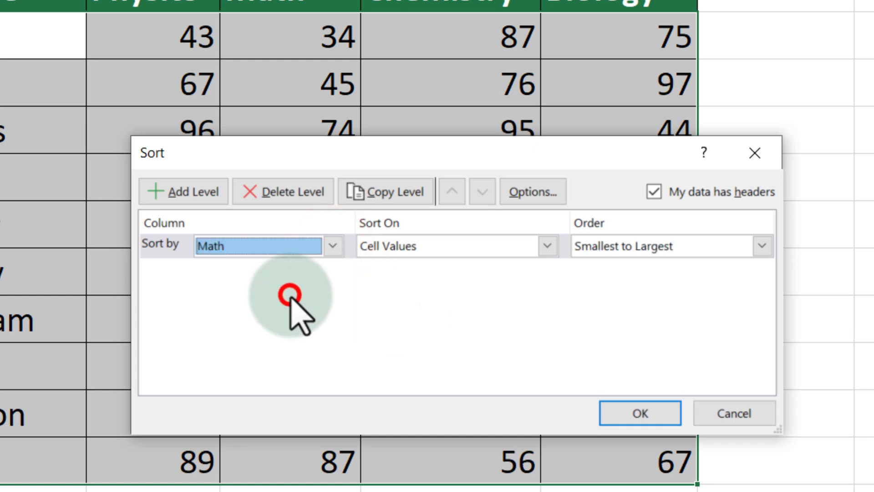
pyautogui.click(670, 249)
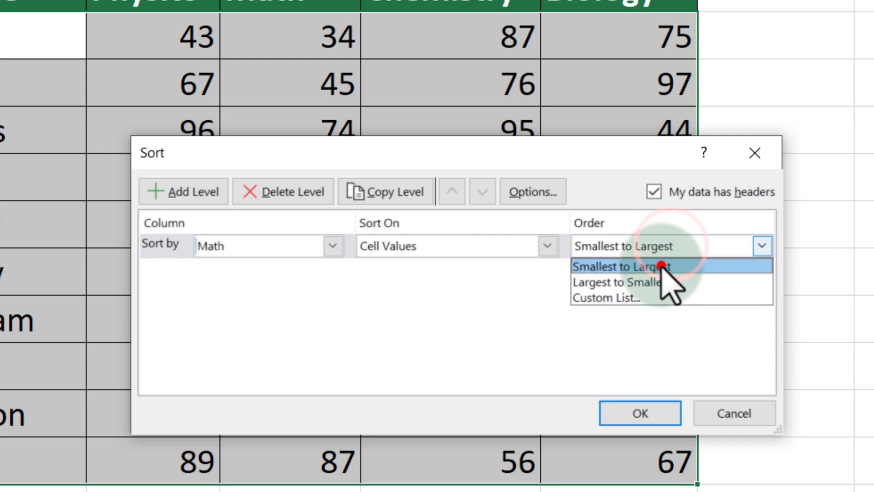
pyautogui.click(662, 265)
pyautogui.click(641, 413)
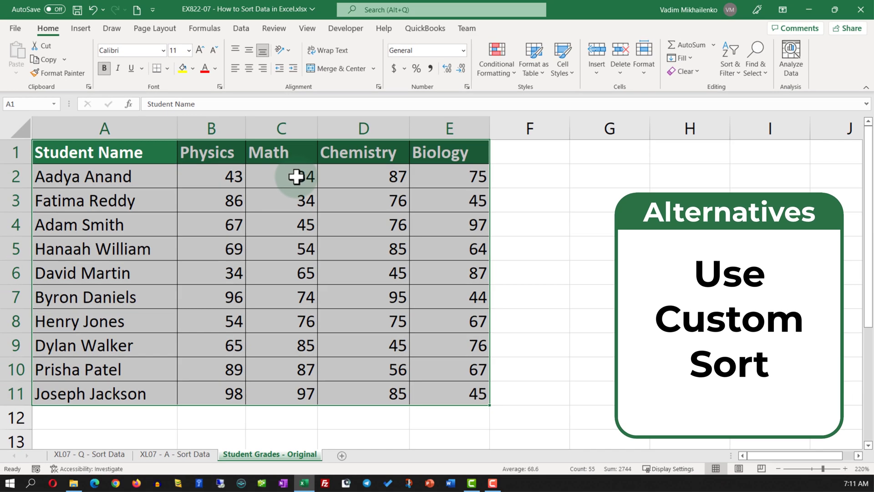
# Select the top cells of the Math column and bring up the sorting options.
pyautogui.moveTo(300, 152); pyautogui.dragTo(288, 391)
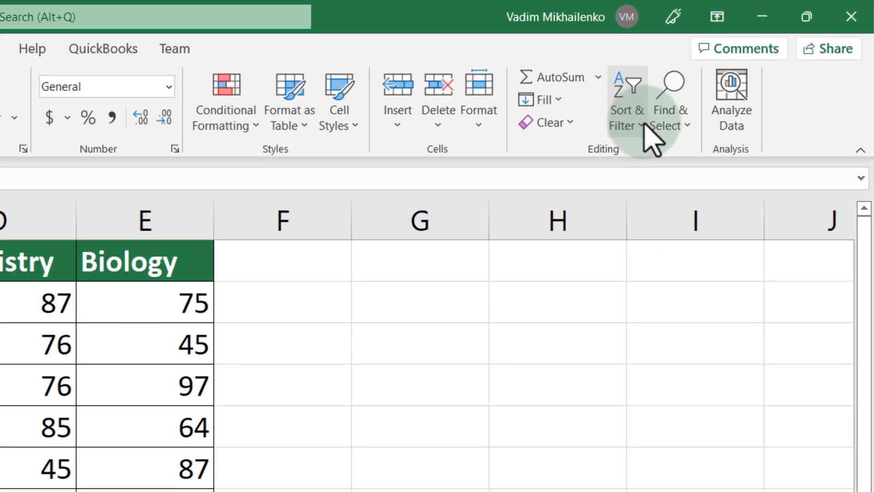
pyautogui.click(640, 124)
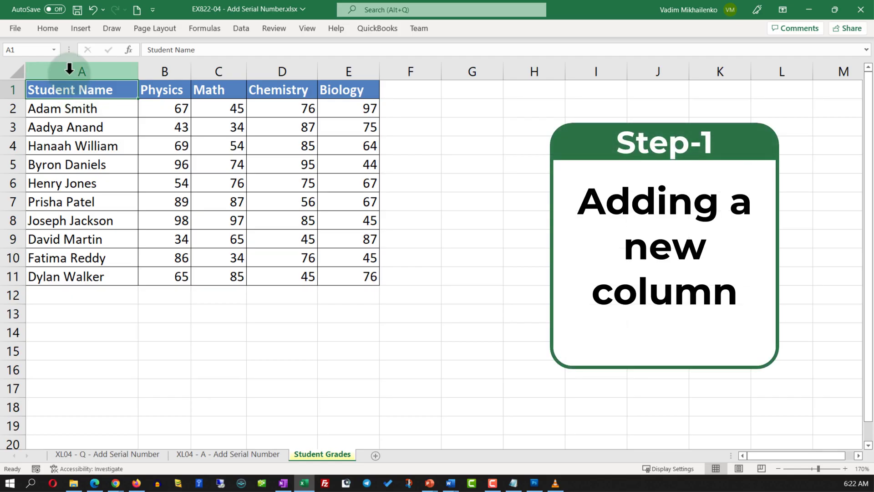
# Insert a new column A headed 'Serial Number' and widen it to fit the heading.
pyautogui.rightClick(71, 73)
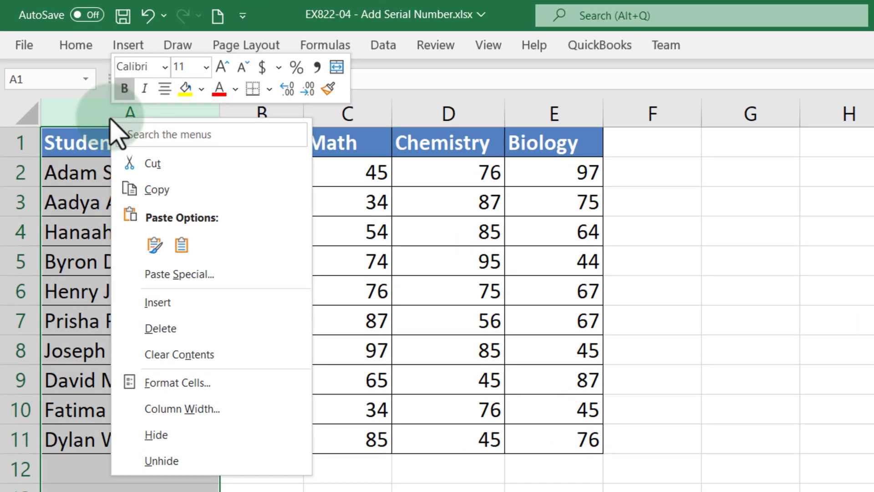
pyautogui.click(170, 303)
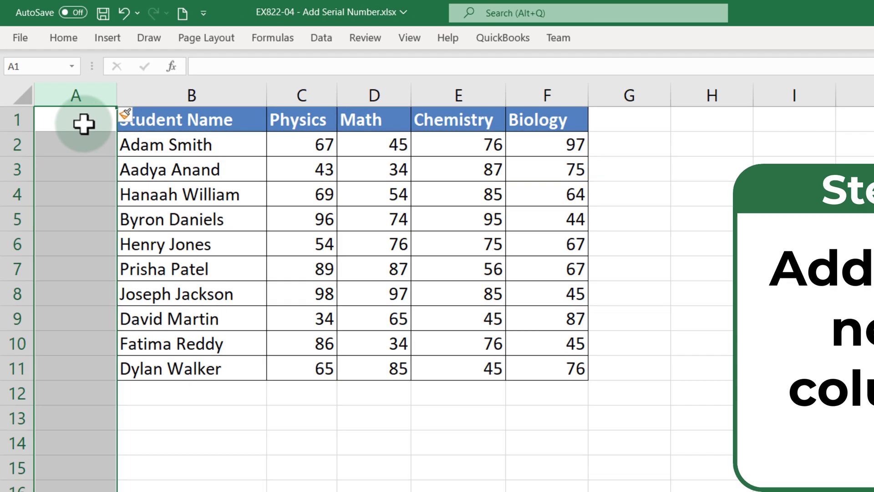
pyautogui.click(83, 124)
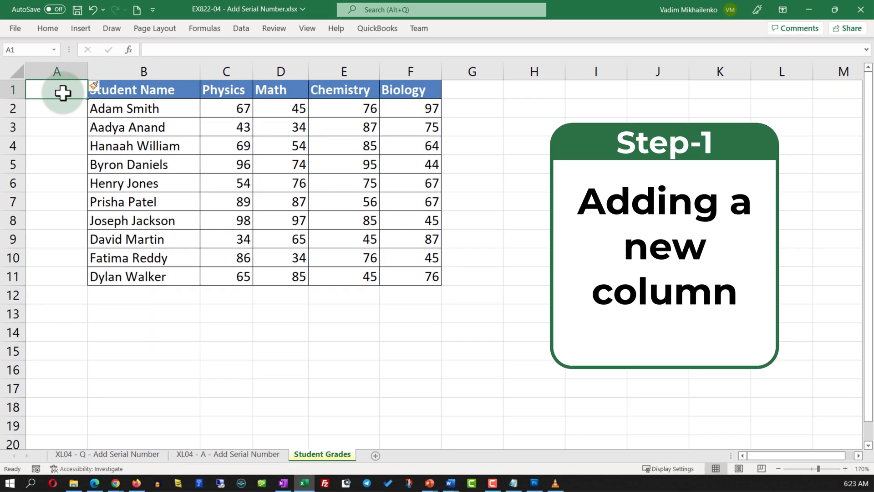
pyautogui.write('Ser')
pyautogui.write('ial Number')
pyautogui.press('Return')
pyautogui.press('Down')
pyautogui.press('Down')
pyautogui.press('Down')
pyautogui.press('Down')
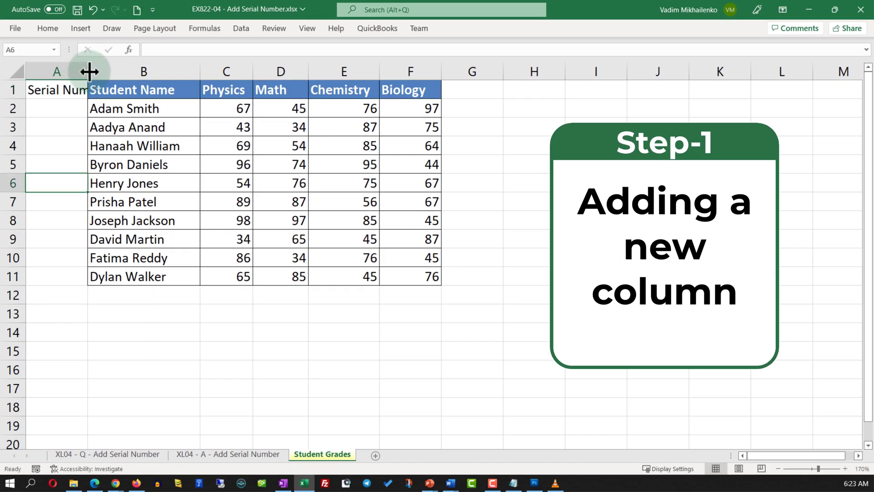
pyautogui.moveTo(88, 72); pyautogui.dragTo(114, 71)
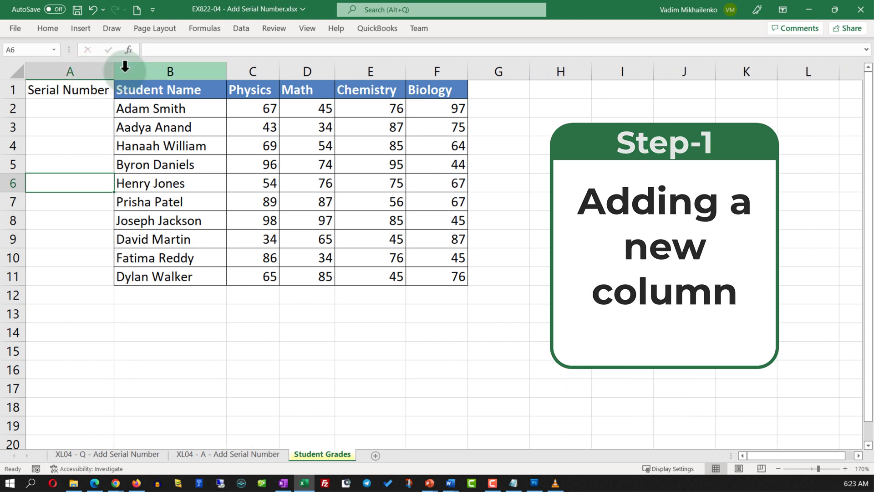
# Enter 1 in A2 and the formula =A2+1 in A3, which shows 2.
pyautogui.click(66, 109)
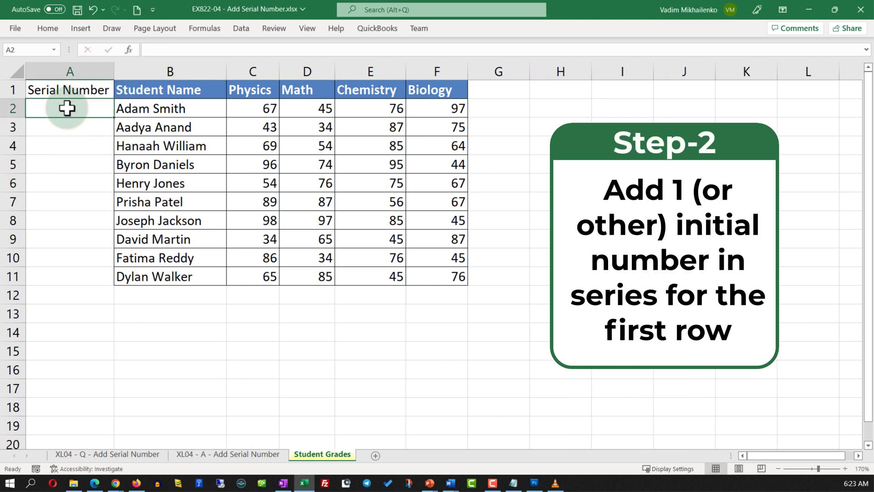
pyautogui.write('1')
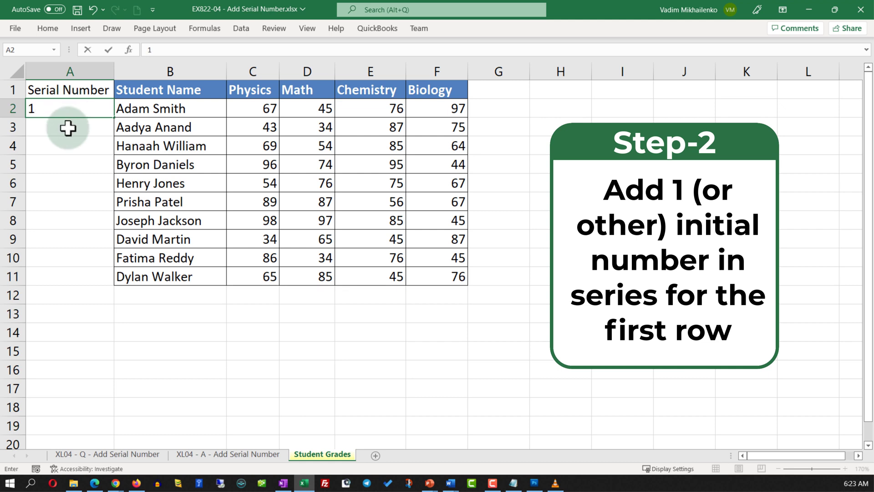
pyautogui.click(68, 128)
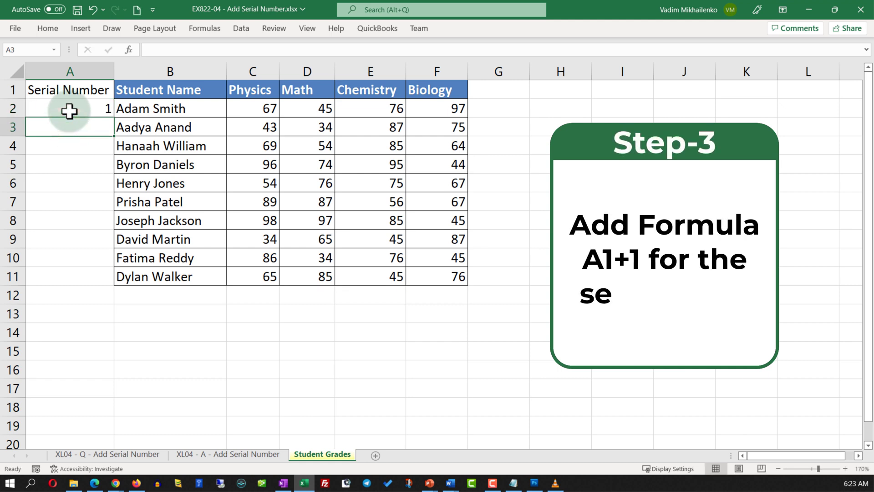
pyautogui.write('=')
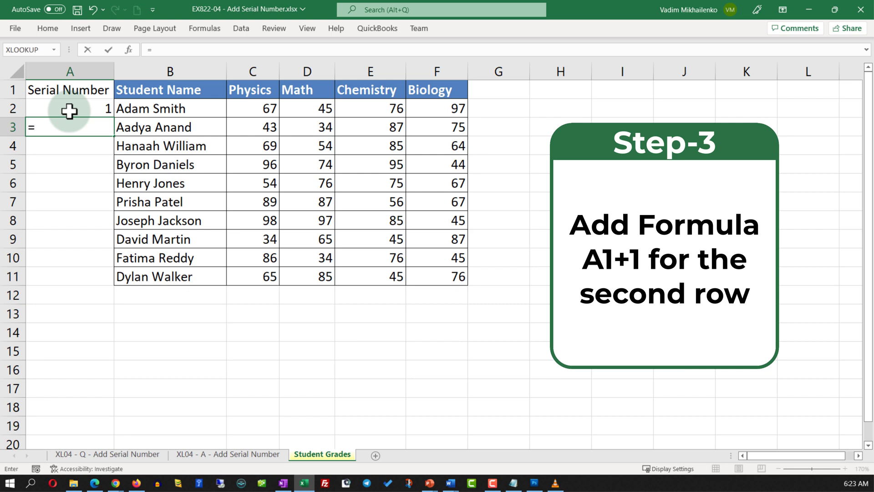
pyautogui.click(75, 108)
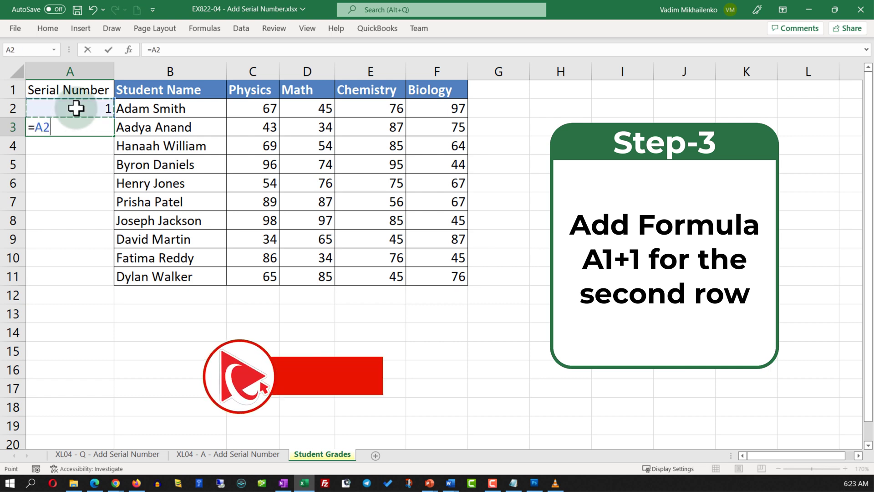
pyautogui.write('+1')
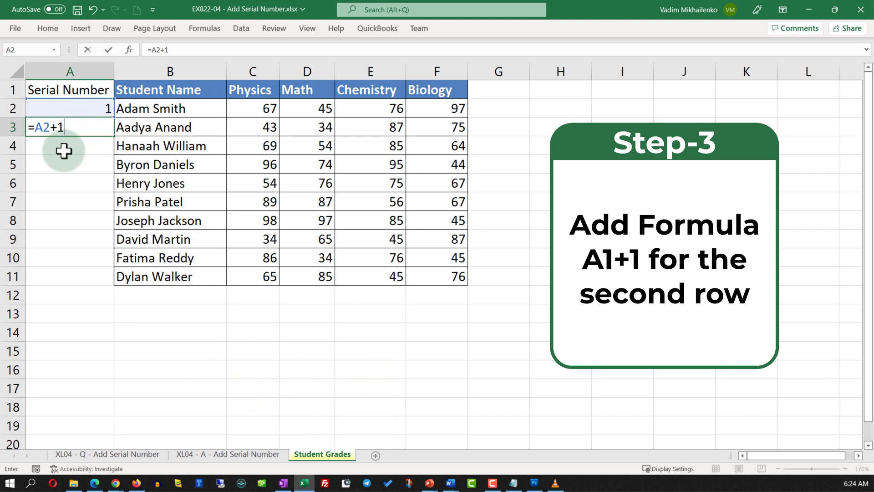
pyautogui.press('Return')
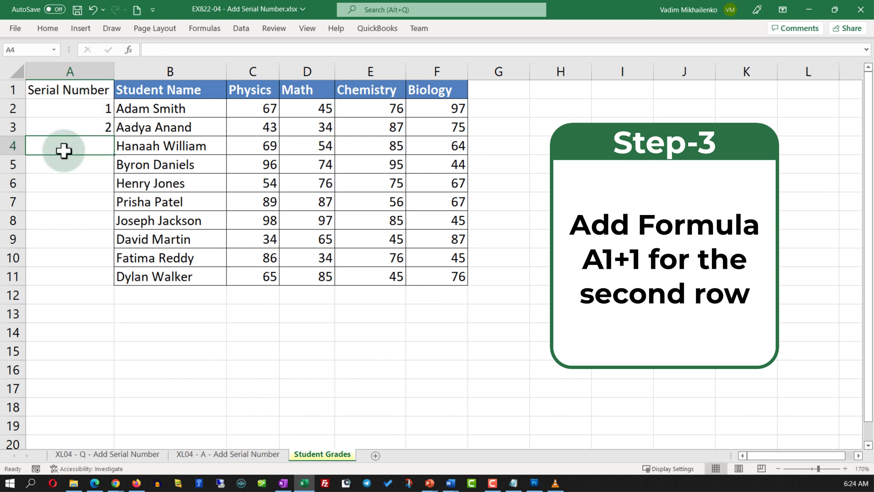
pyautogui.click(89, 129)
# Fill the serial numbers 1 to 10 down to A11, then select Student Name cells B1:B11.
pyautogui.moveTo(114, 137); pyautogui.dragTo(113, 291)
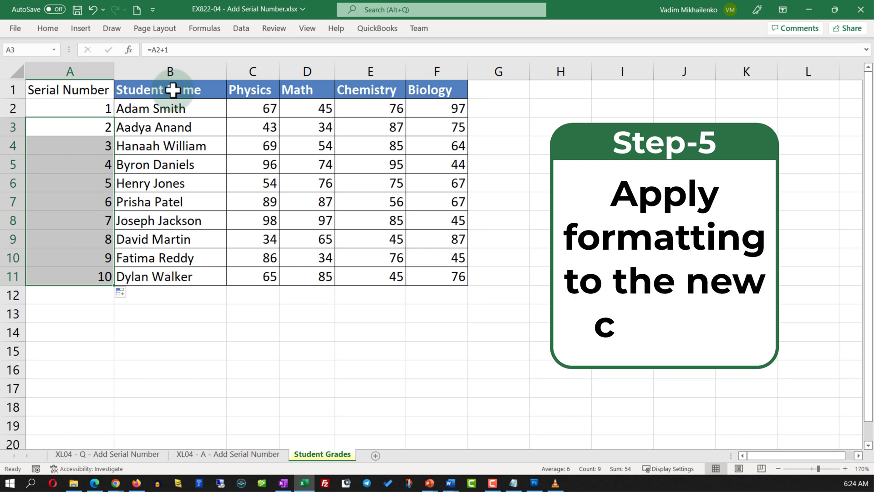
pyautogui.click(173, 89)
pyautogui.moveTo(201, 88); pyautogui.dragTo(200, 274)
# Use Format Painter to copy the Student Name column's formatting onto Serial Number cells A1:A11.
pyautogui.click(48, 29)
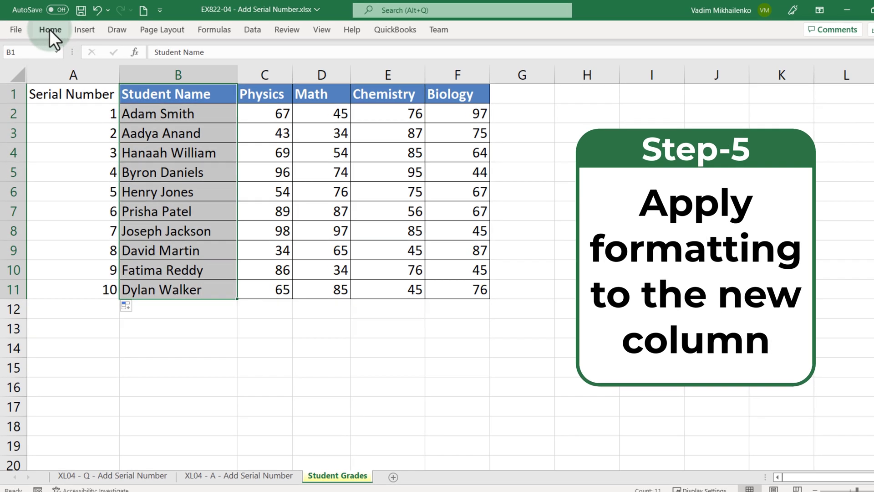
pyautogui.click(50, 29)
pyautogui.click(68, 75)
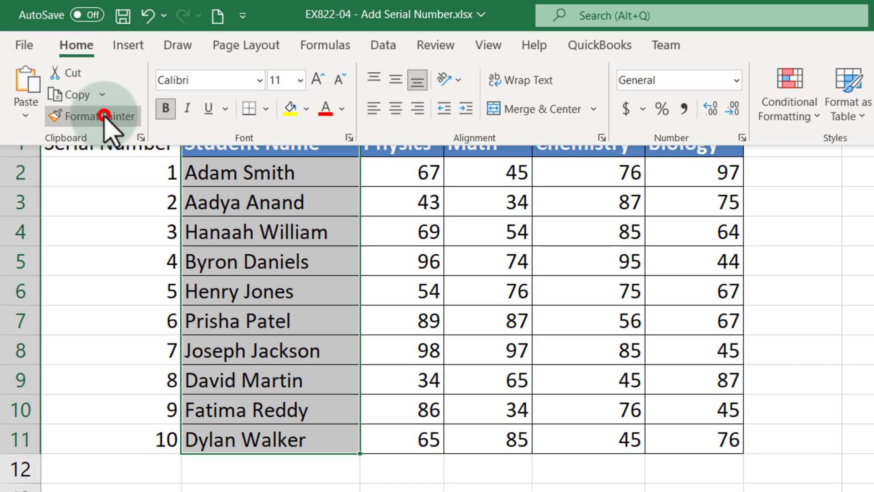
pyautogui.moveTo(117, 156); pyautogui.dragTo(111, 440)
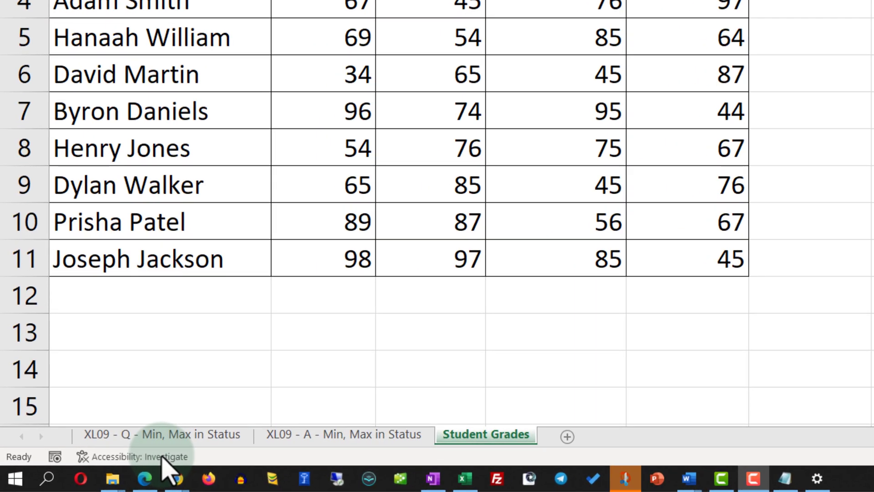
# Select all the grades data and show Average, Count, Minimum and Maximum in the status bar.
pyautogui.hotkey('ctrl', 'a')
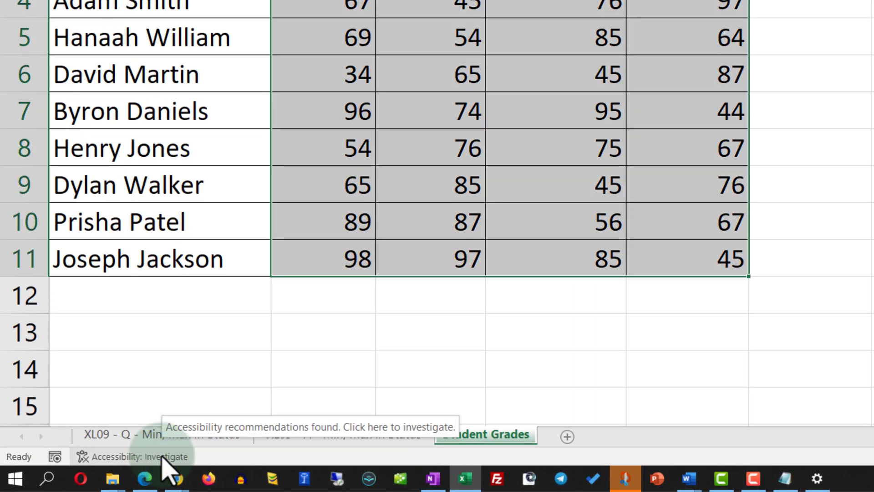
pyautogui.rightClick(162, 455)
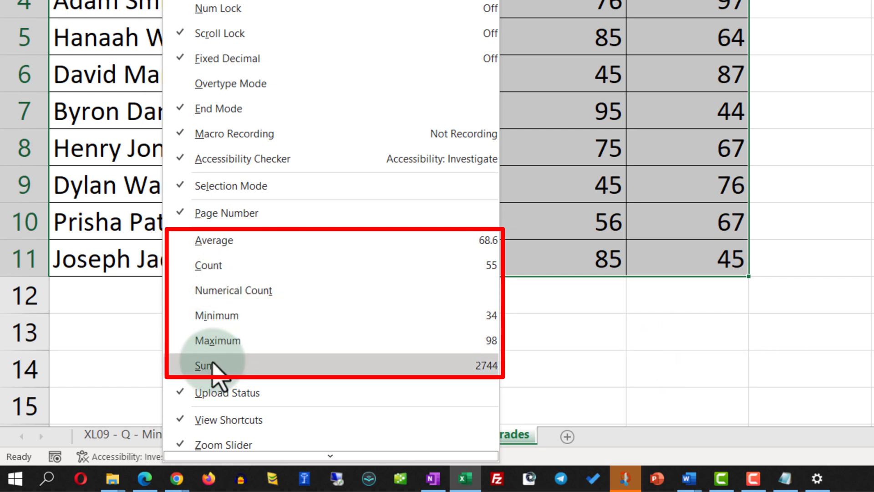
pyautogui.click(221, 240)
pyautogui.click(221, 266)
pyautogui.click(219, 315)
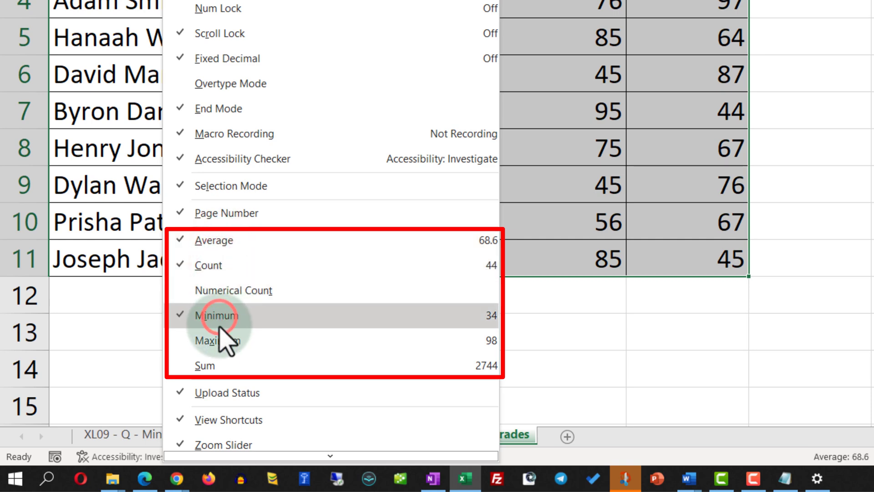
pyautogui.click(221, 341)
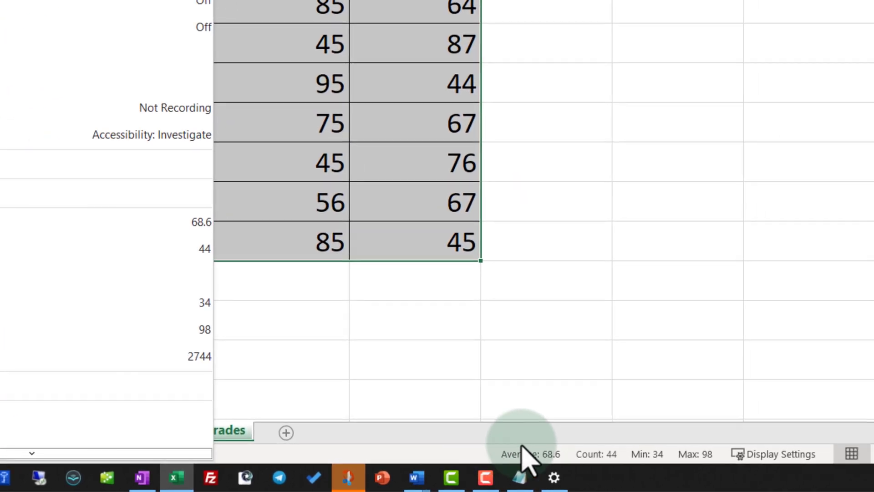
pyautogui.click(825, 451)
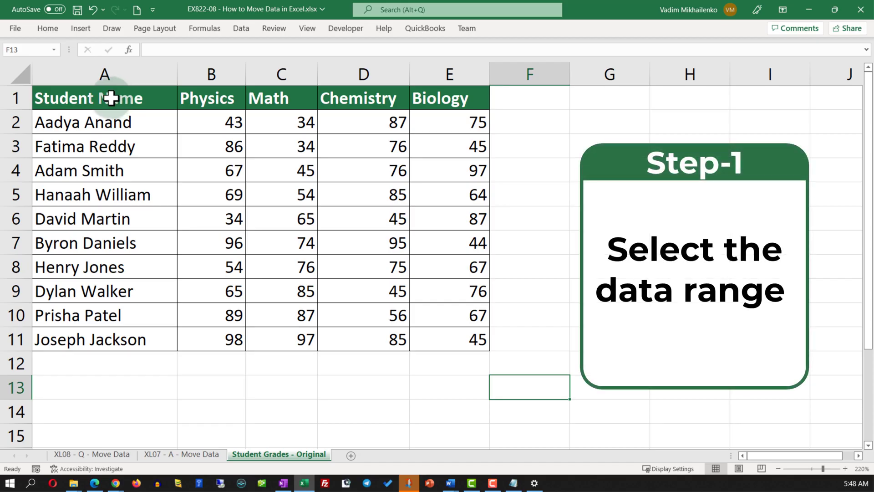
# Select the grades table A1:E11 on the Student Grades - Original sheet.
pyautogui.moveTo(110, 98); pyautogui.dragTo(467, 339)
pyautogui.click(48, 28)
pyautogui.click(45, 46)
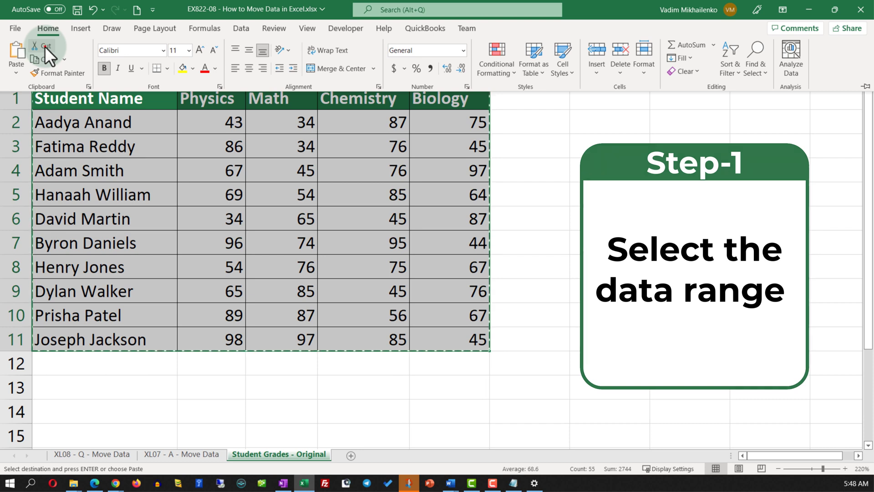
pyautogui.click(204, 166)
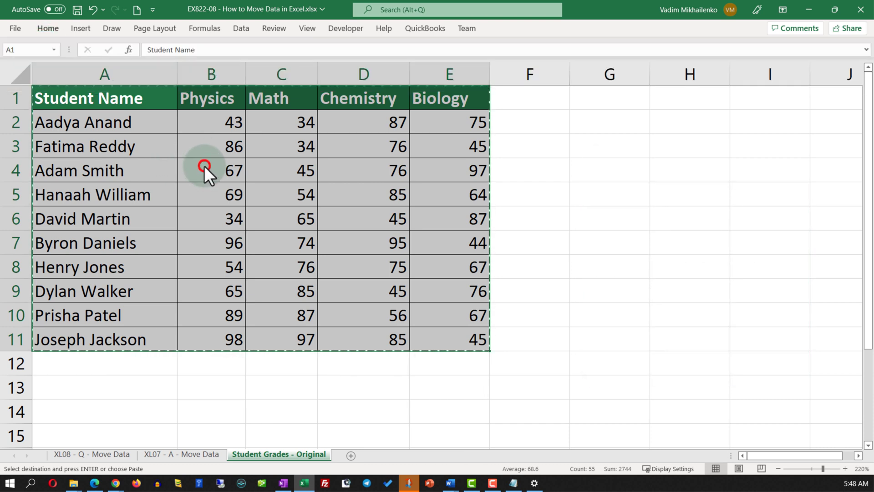
pyautogui.click(205, 168)
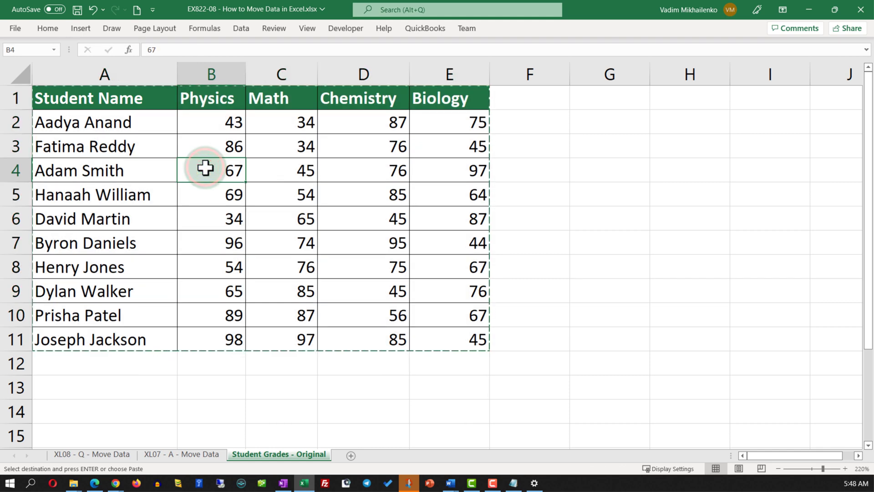
pyautogui.click(47, 28)
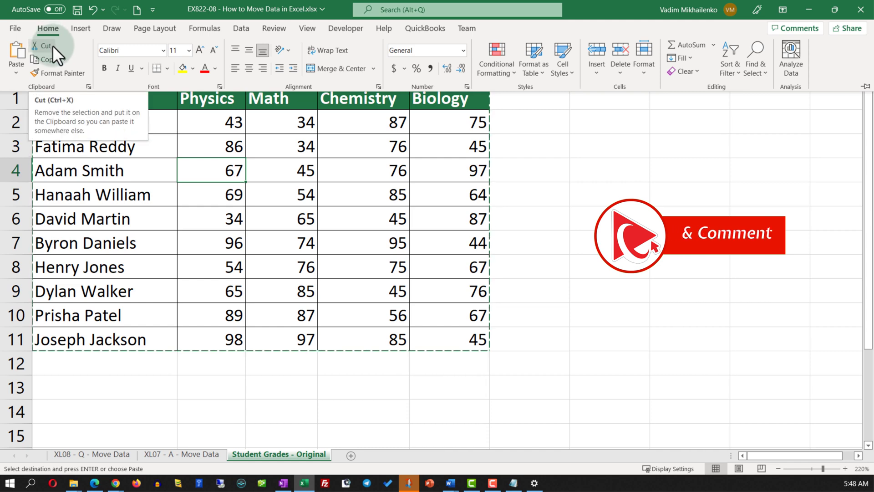
pyautogui.click(18, 54)
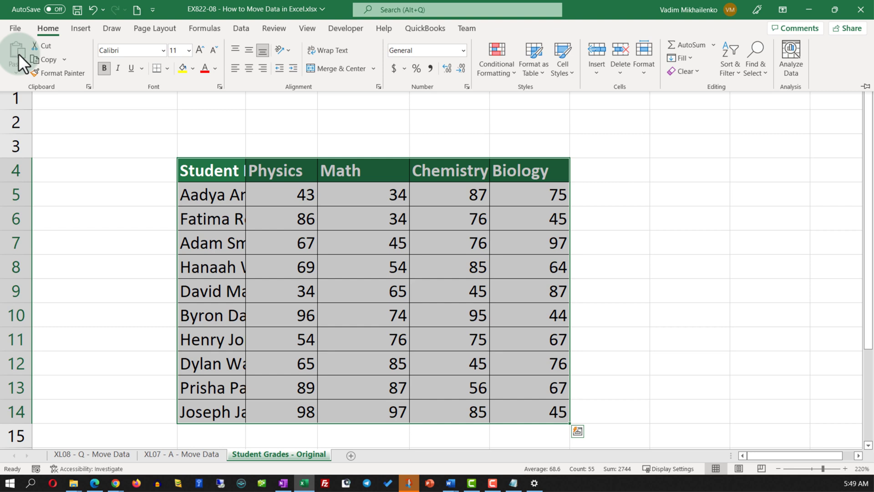
pyautogui.click(94, 9)
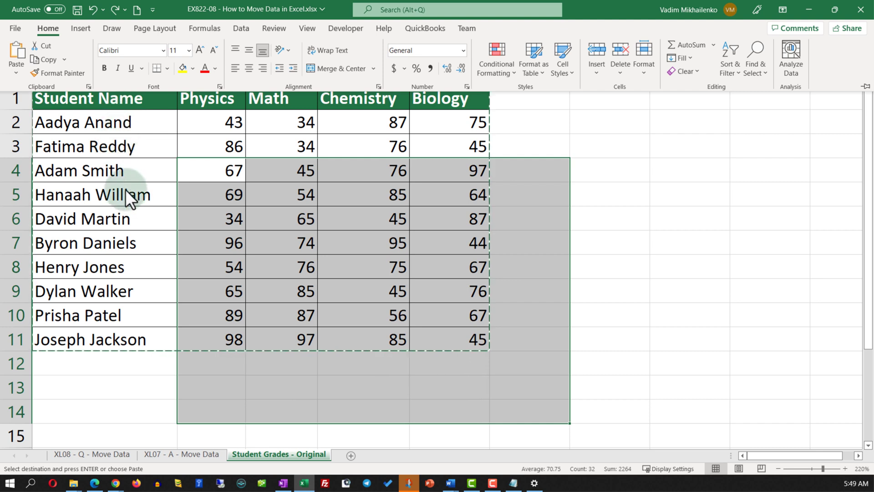
pyautogui.click(132, 378)
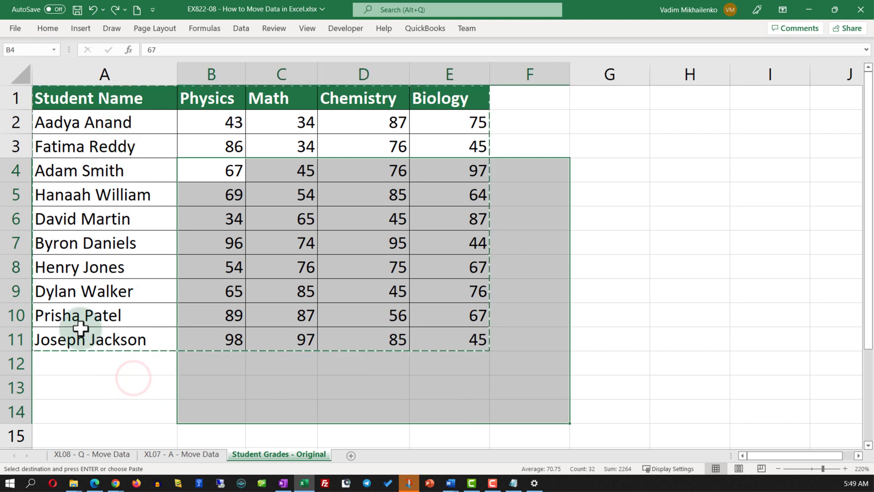
pyautogui.press('Escape')
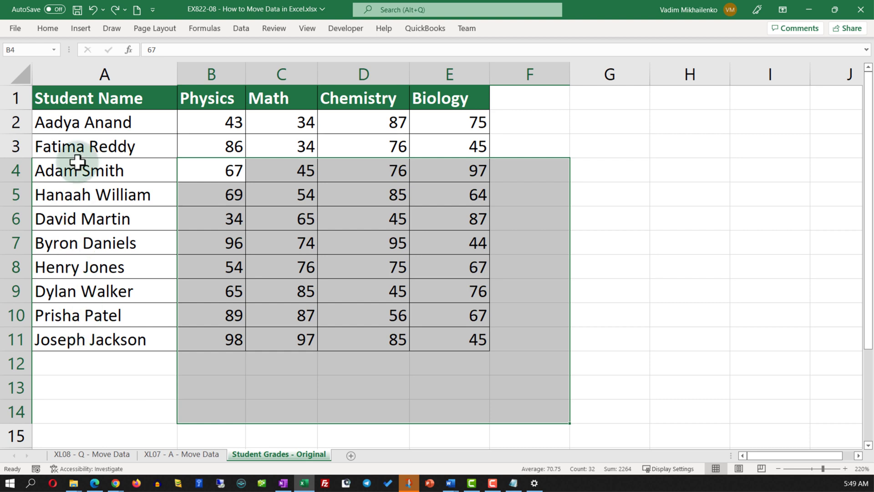
pyautogui.moveTo(68, 98); pyautogui.dragTo(457, 330)
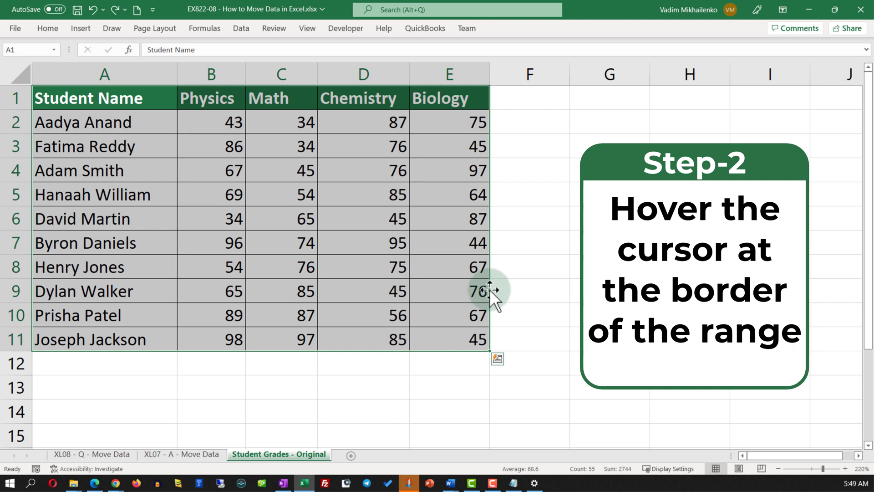
# Move the grades table to a new spot on the sheet by dragging its selection border.
pyautogui.moveTo(490, 288); pyautogui.dragTo(553, 359)
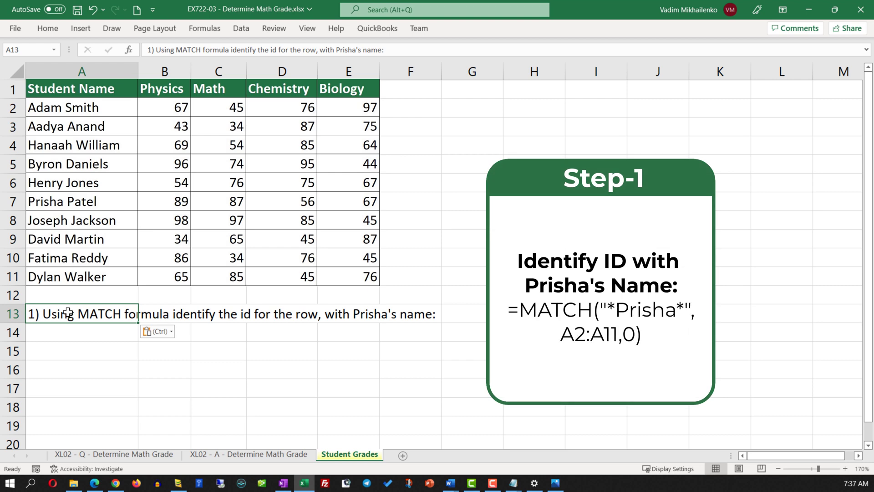
pyautogui.click(88, 333)
pyautogui.write('=MATCH(')
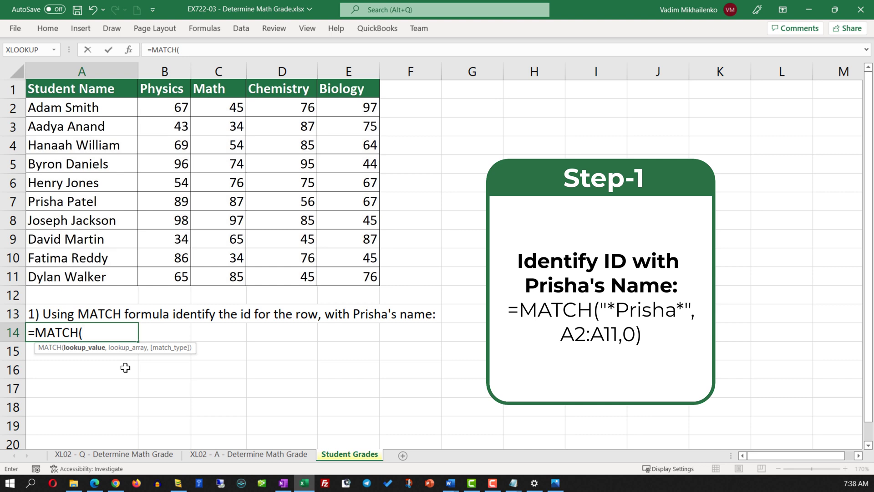
pyautogui.write('"*')
pyautogui.write('P')
pyautogui.write('risha*",')
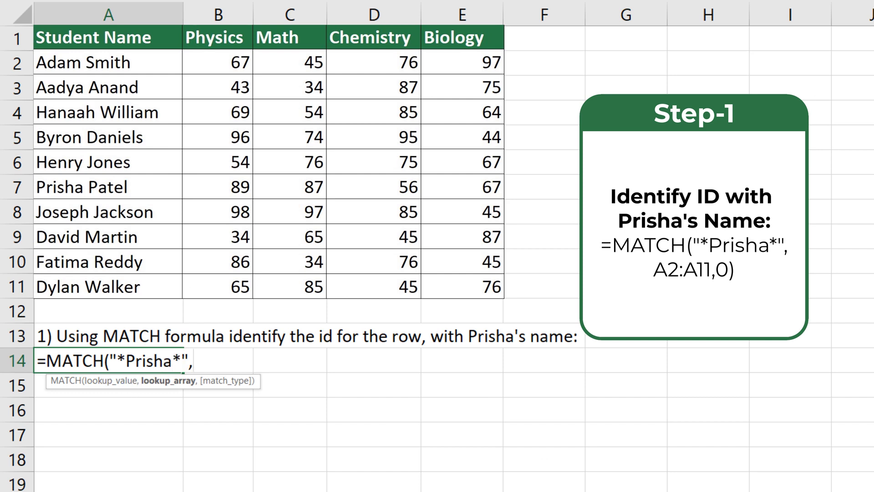
pyautogui.moveTo(109, 62); pyautogui.dragTo(181, 295)
pyautogui.write(',')
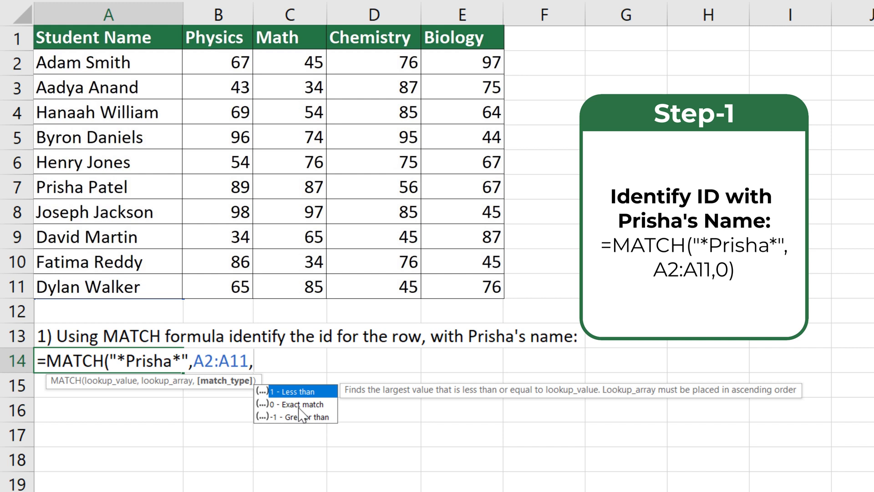
pyautogui.write('0)')
pyautogui.press('Return')
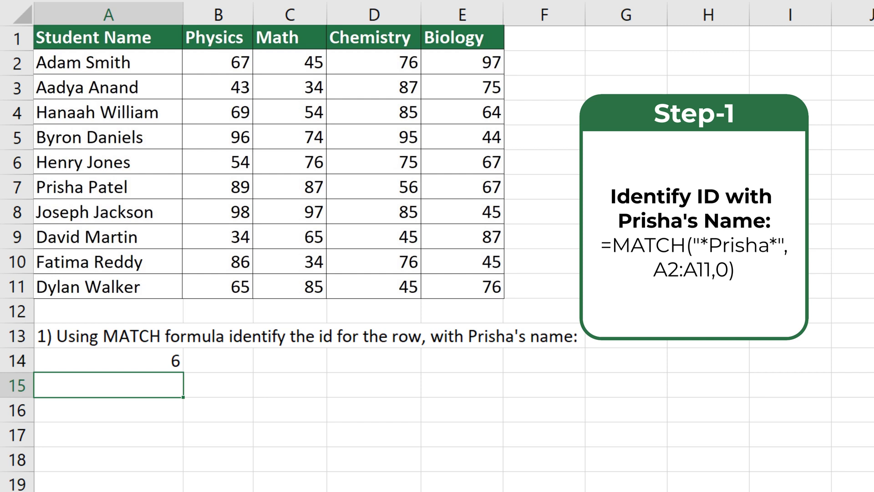
pyautogui.click(7, 187)
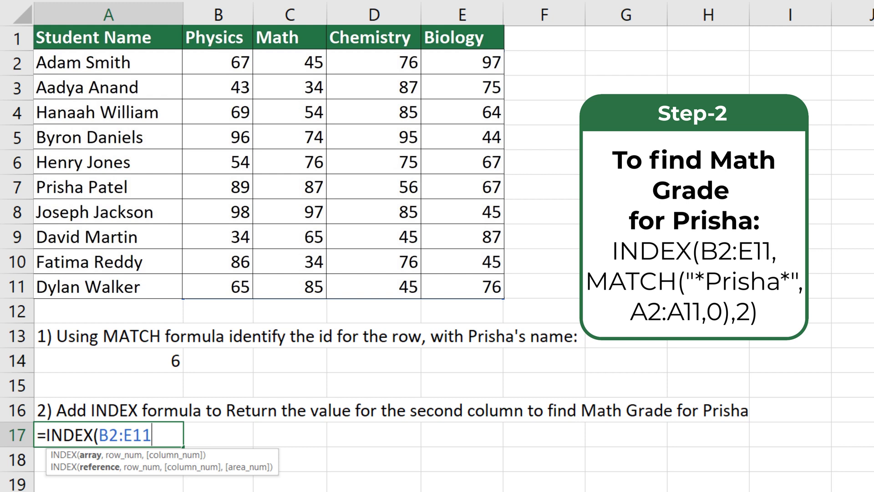
# Complete the A17 formula as =INDEX(B2:E11,MATCH("*Prisha*",A2:A11,0),2) using the pasted MATCH lookup.
pyautogui.hotkey('ctrl', 'v')
pyautogui.write(')')
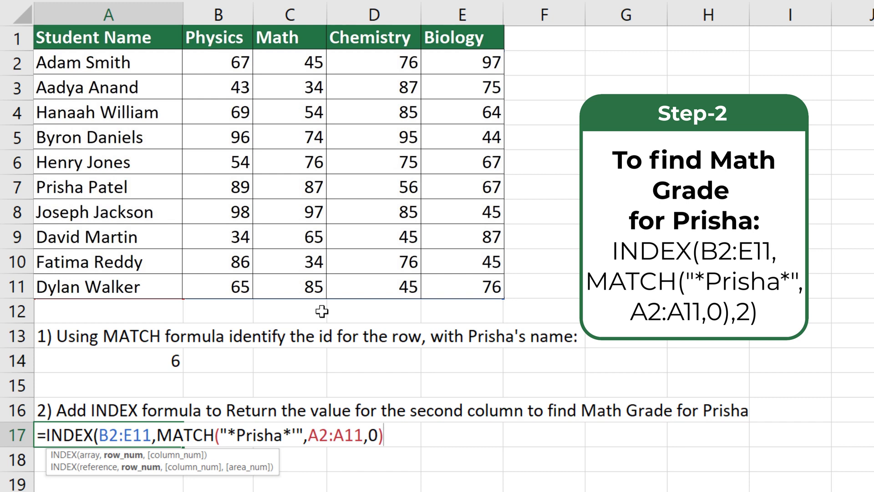
pyautogui.write(',2')
pyautogui.press('Return')
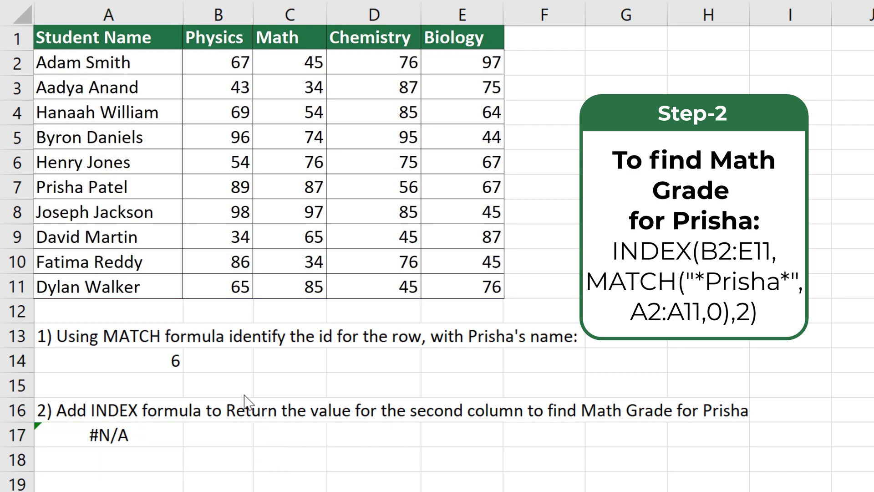
# Fix the stray quote causing #N/A in A17 so it shows Math grade 87.
pyautogui.click(111, 433)
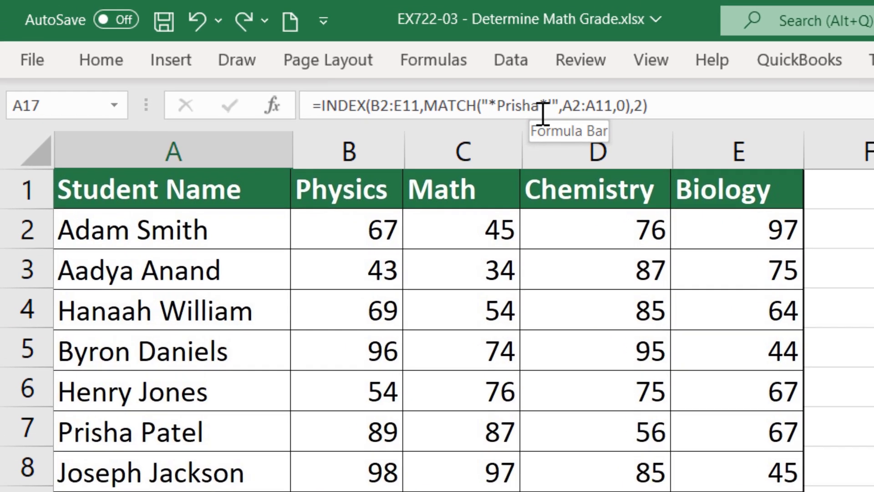
pyautogui.click(556, 106)
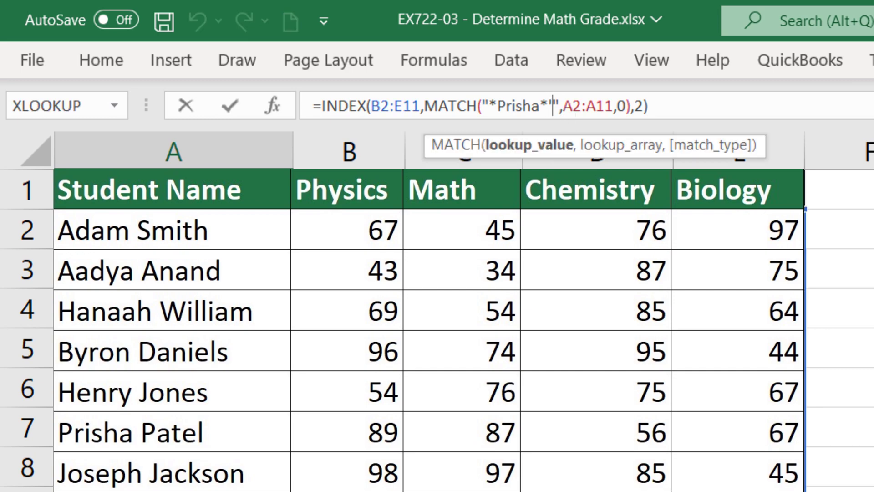
pyautogui.press('Return')
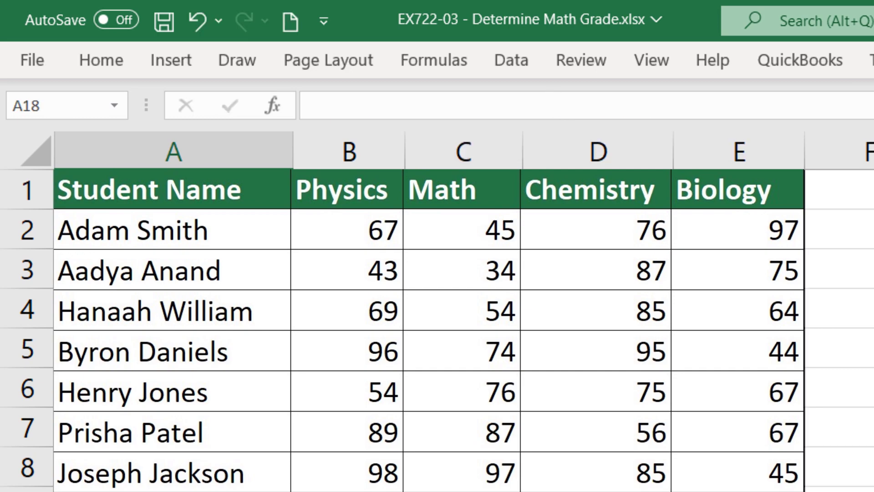